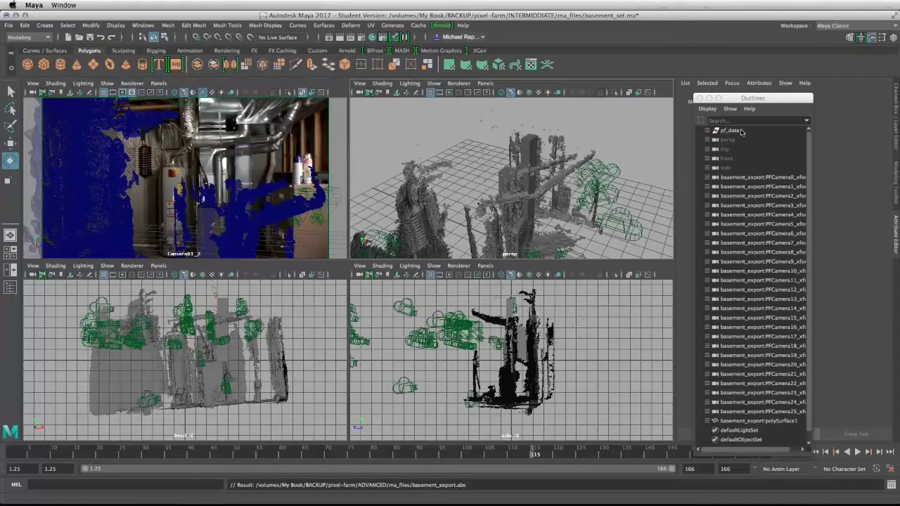
- Select the pf_data group and bring up the Channel Box/Layer Editor
left_click(730, 131)
key("ctrl+a")
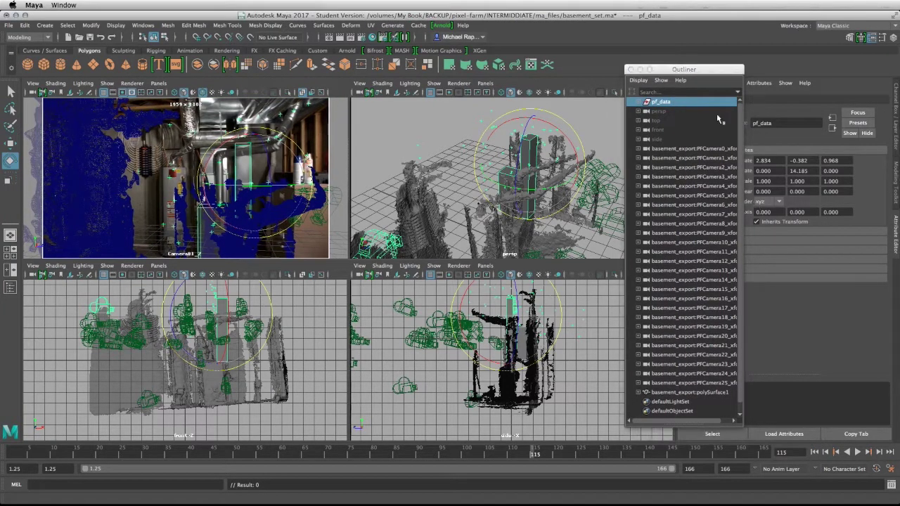
key("ctrl+a")
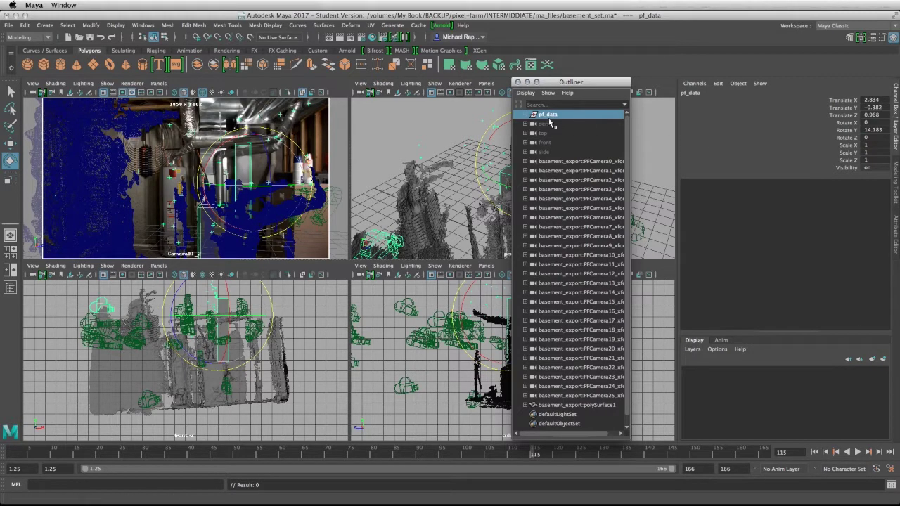
- Create a display layer from pf_data, renamed render_Cam and coloured yellow
left_click(884, 359)
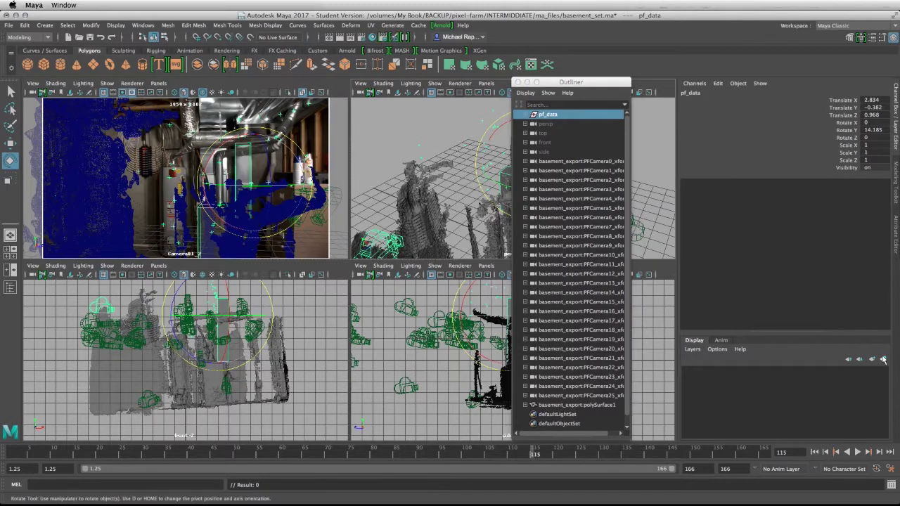
left_click(737, 373)
double_click(737, 372)
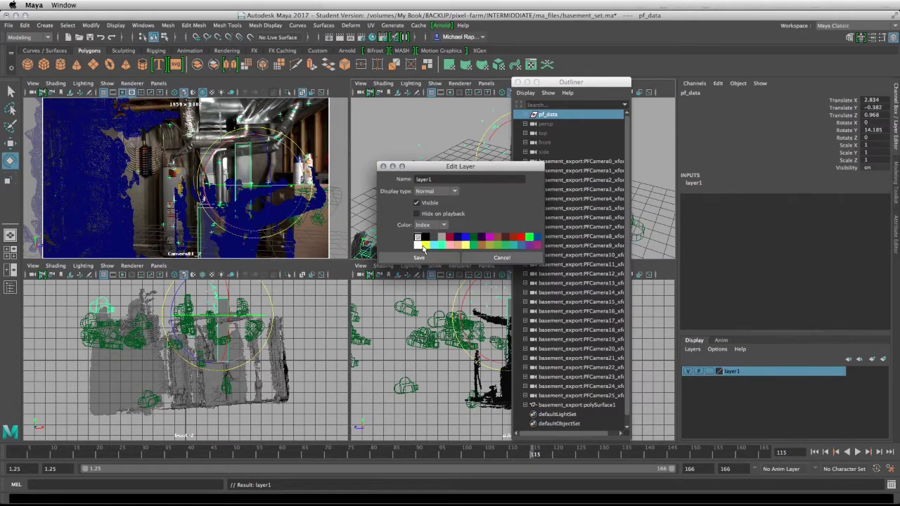
double_click(436, 179)
key("BackSpace")
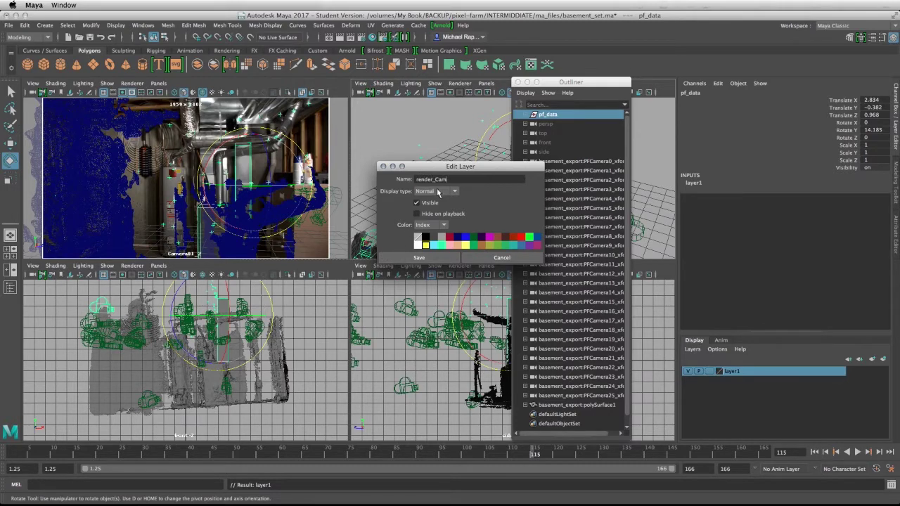
left_click(418, 258)
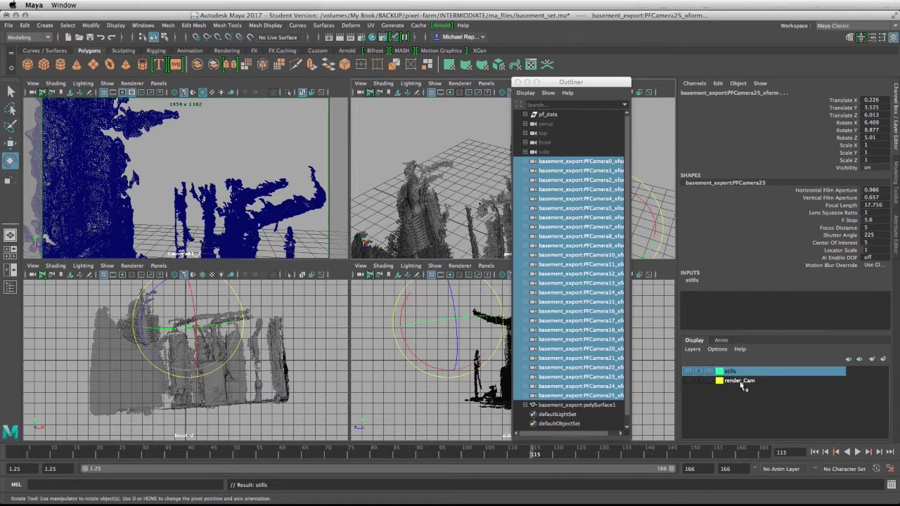
- Make render_Cam the active layer and select the basement scan mesh polySurface1
left_click(739, 382)
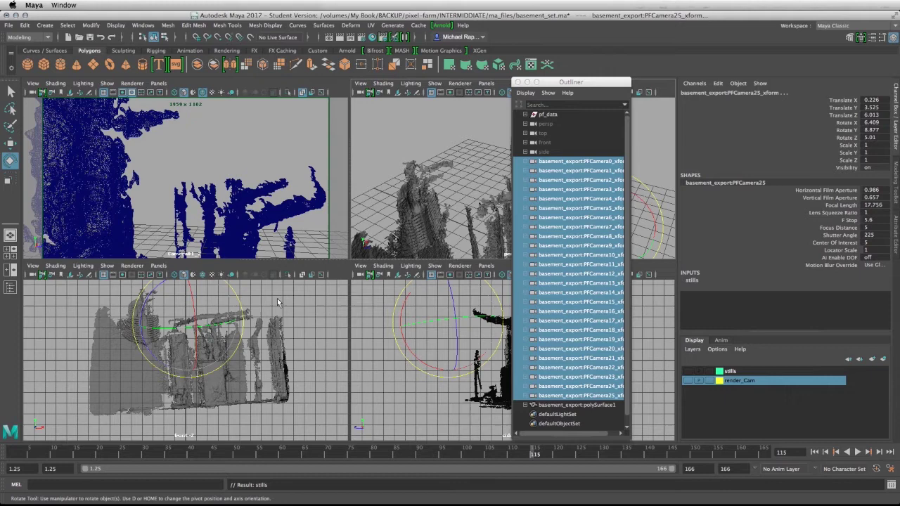
left_click(591, 405)
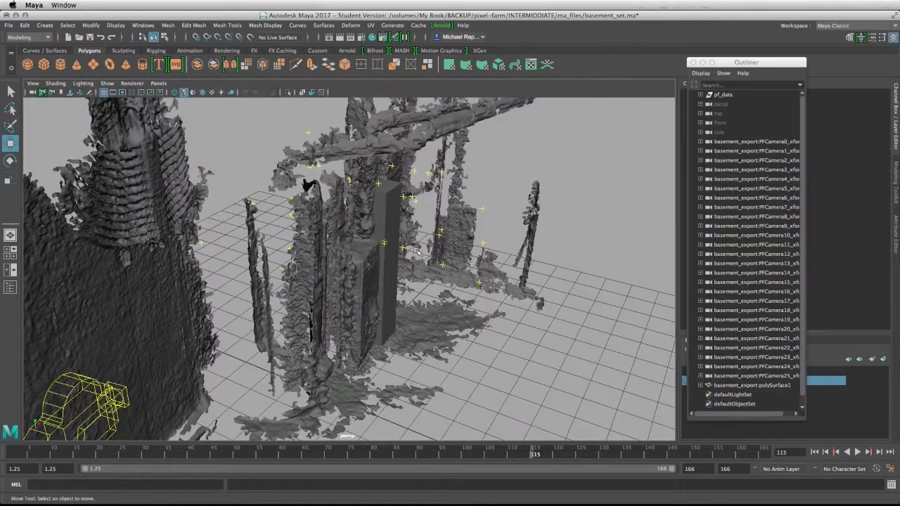
- Orbit and zoom around the scan to inspect the proxy cube against it
left_click_drag(301, 181, 435, 268, "alt")
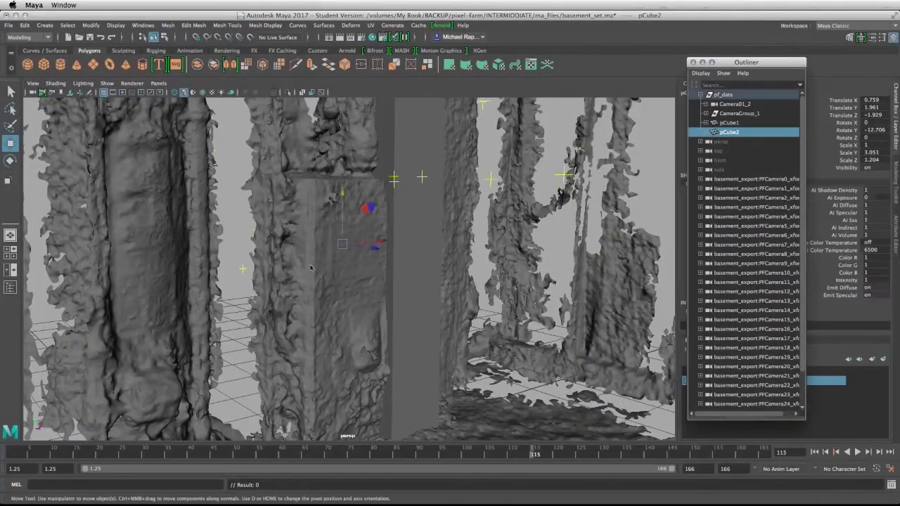
left_click_drag(243, 255, 268, 254, "alt")
scroll(296, 257, "up", 5)
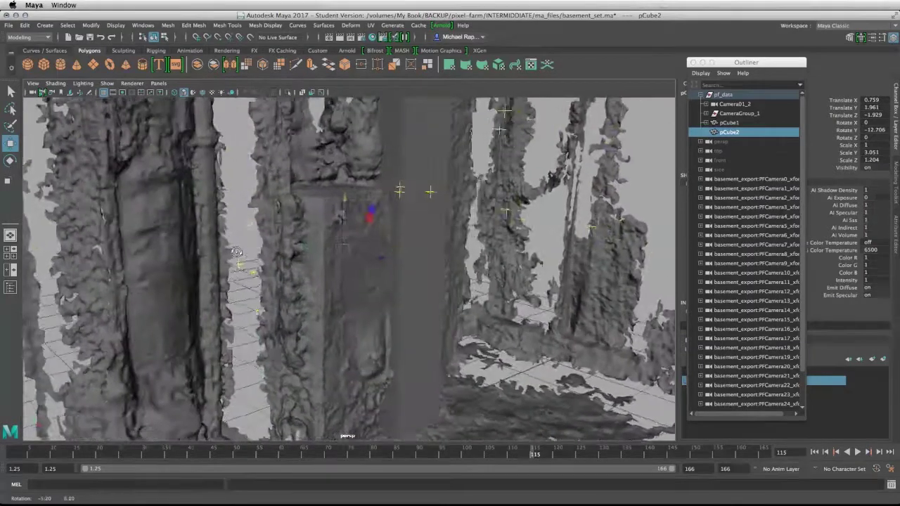
- Rotate pf_data to about 108° in Y, starting from 90, then slide it along X toward the pillars
left_click(731, 94)
key("f")
key("e")
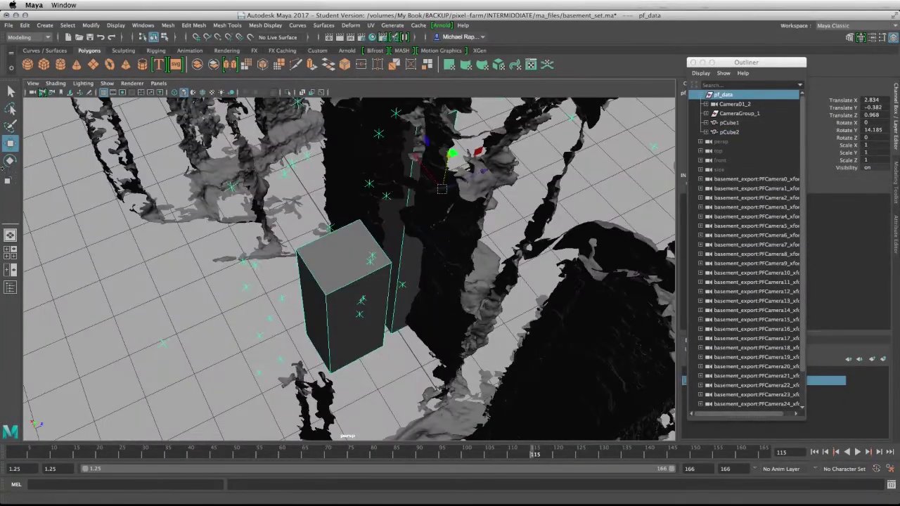
left_click_drag(422, 223, 532, 237)
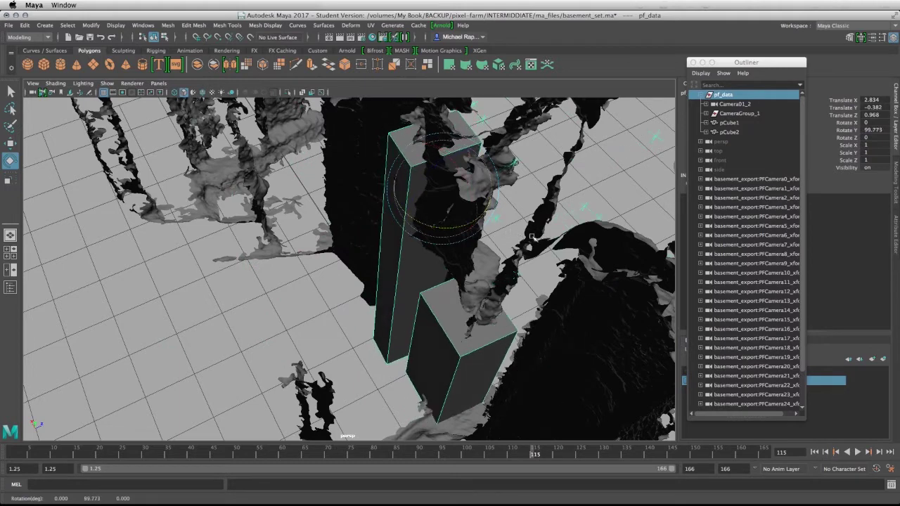
double_click(872, 130)
type("90")
key("Return")
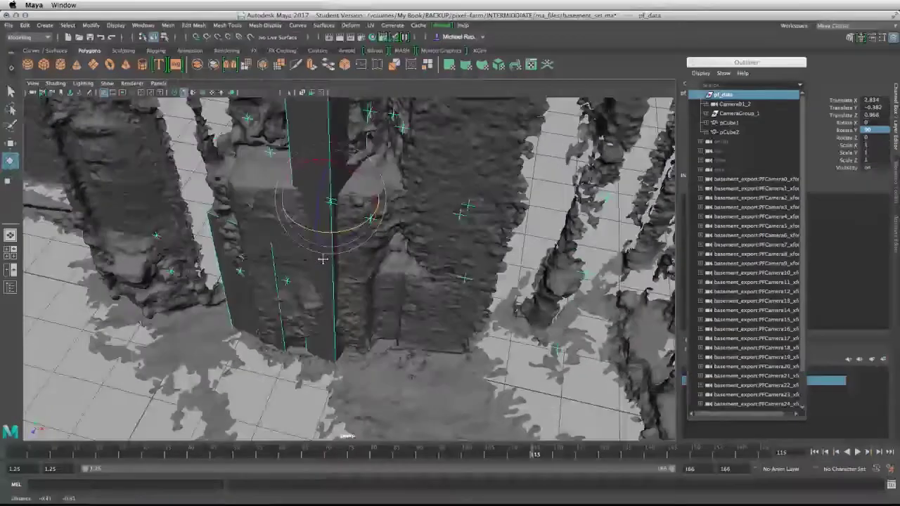
left_click_drag(330, 230, 353, 234)
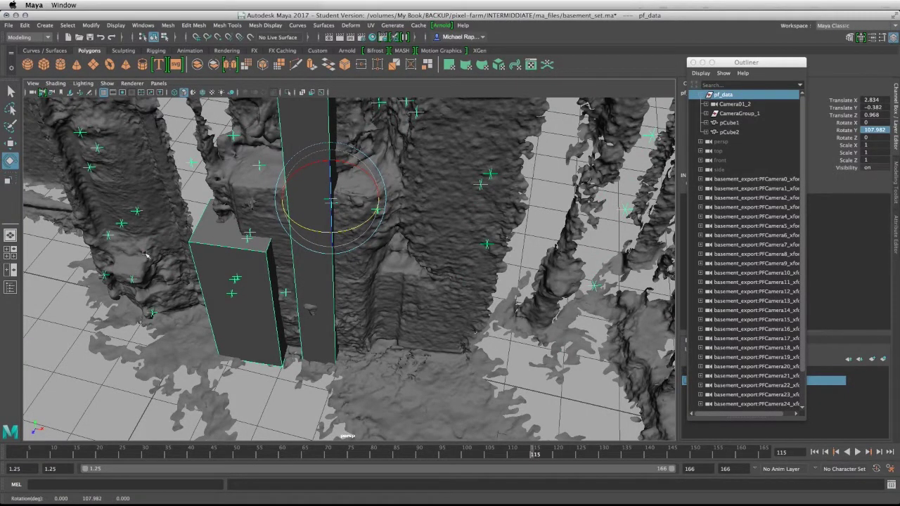
left_click(10, 143)
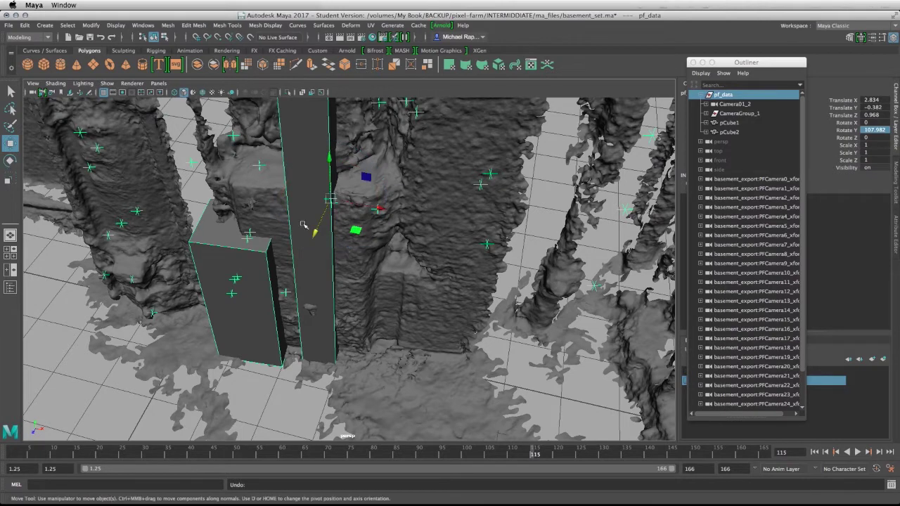
left_click_drag(378, 209, 391, 300)
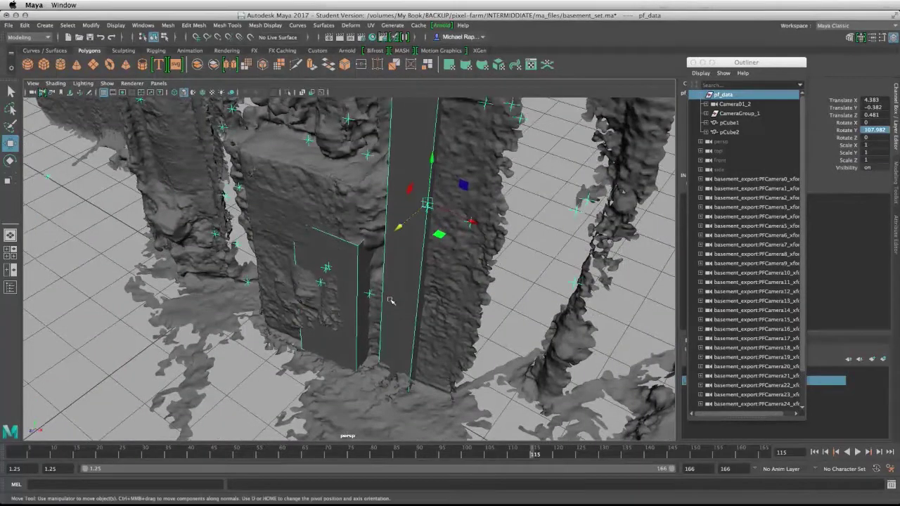
- Scale pf_data uniformly to 1.5 on all axes, after first trying 3
left_click(748, 98)
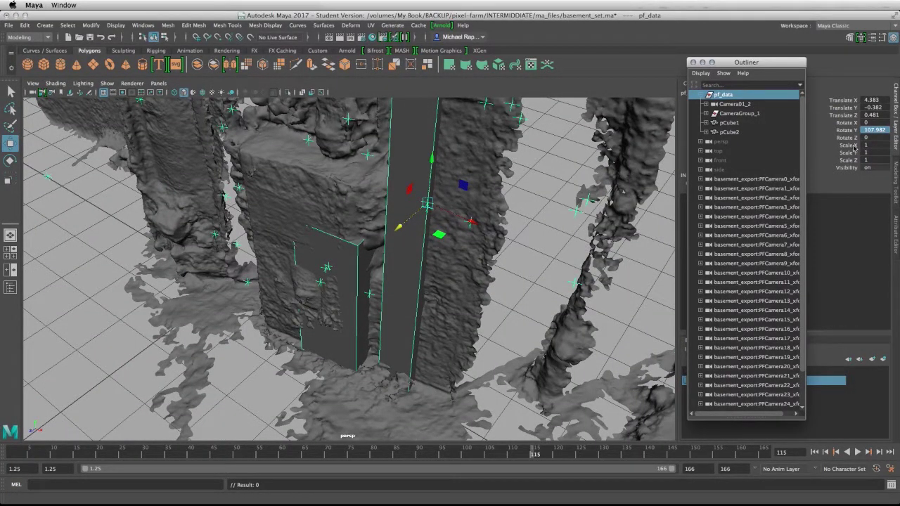
left_click_drag(879, 146, 881, 161)
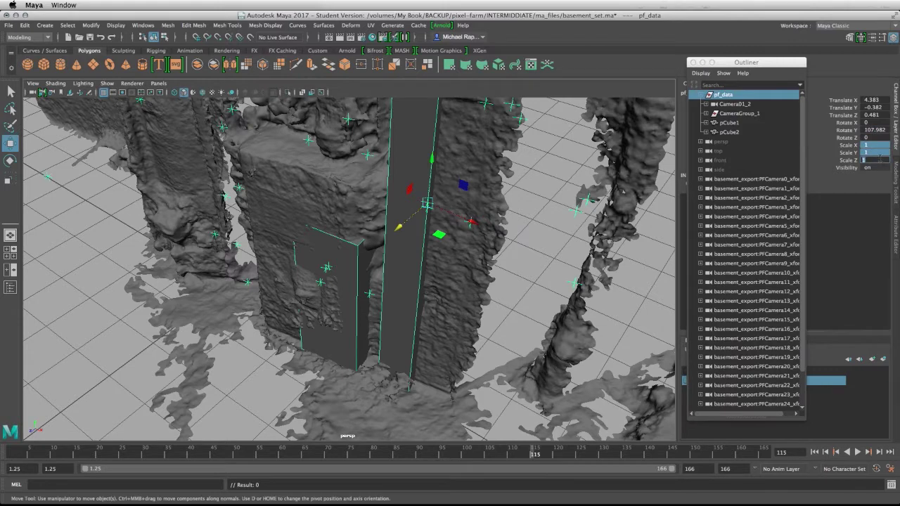
type("3")
key("Return")
key("r")
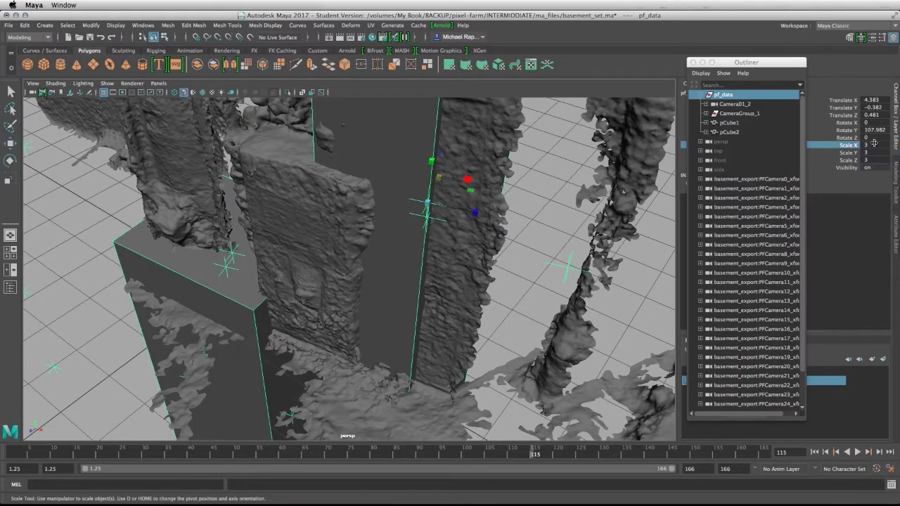
double_click(872, 145)
left_click_drag(876, 147, 875, 159)
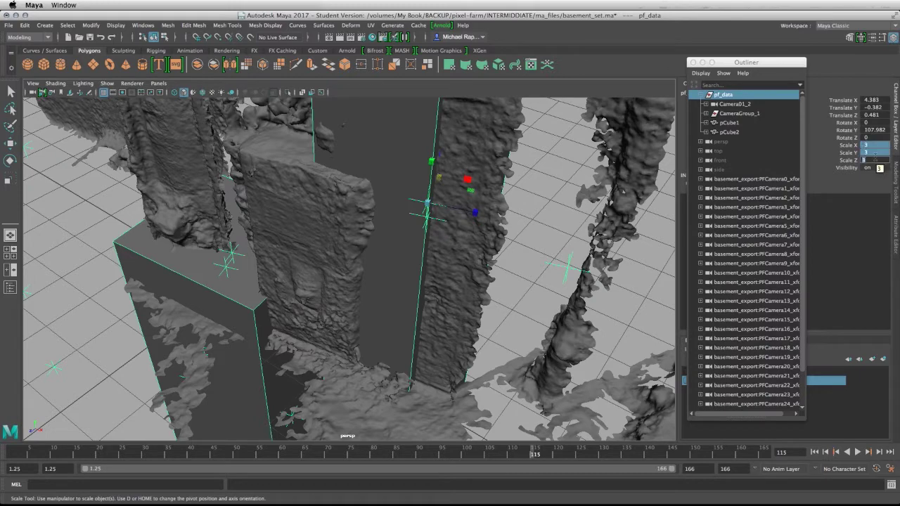
type("1.5")
key("Return")
- Slide the group along X and Z and turn it slightly in Y to fit the scan
key("w")
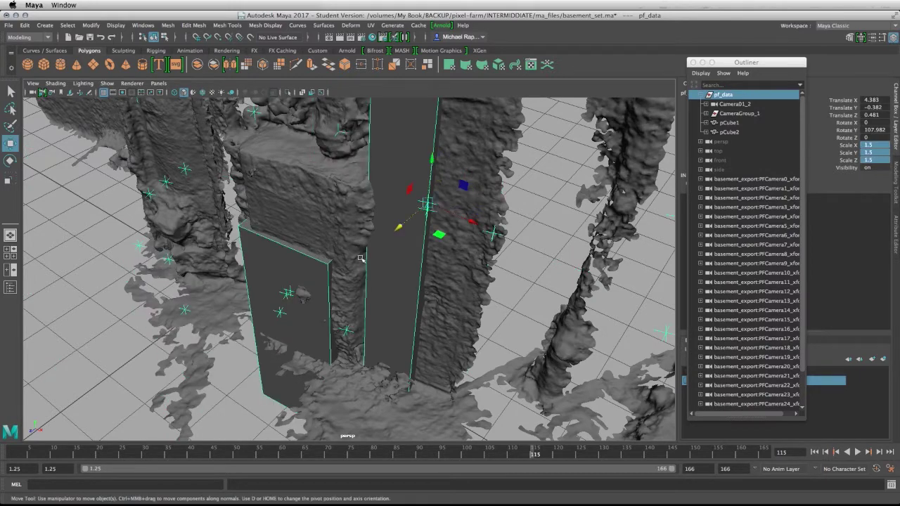
left_click_drag(432, 160, 394, 211, "alt")
left_click_drag(457, 159, 473, 149)
left_click_drag(395, 167, 401, 165)
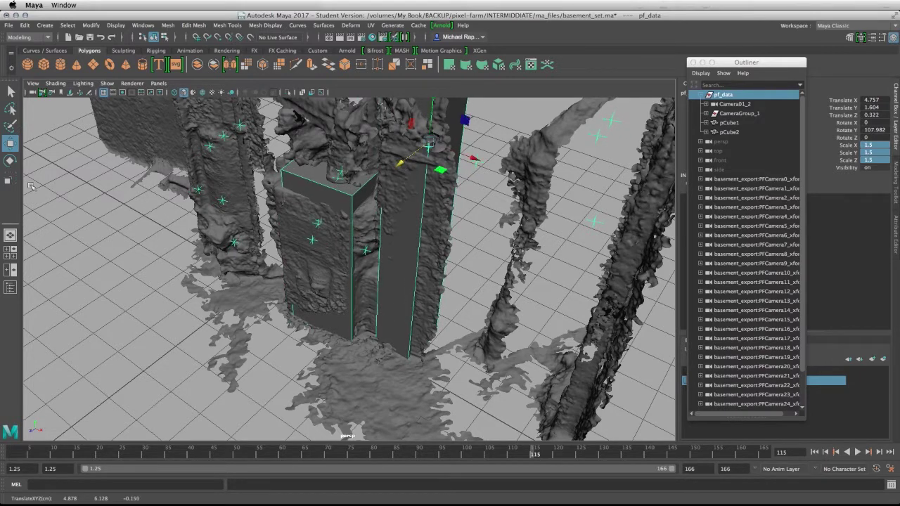
left_click(10, 161)
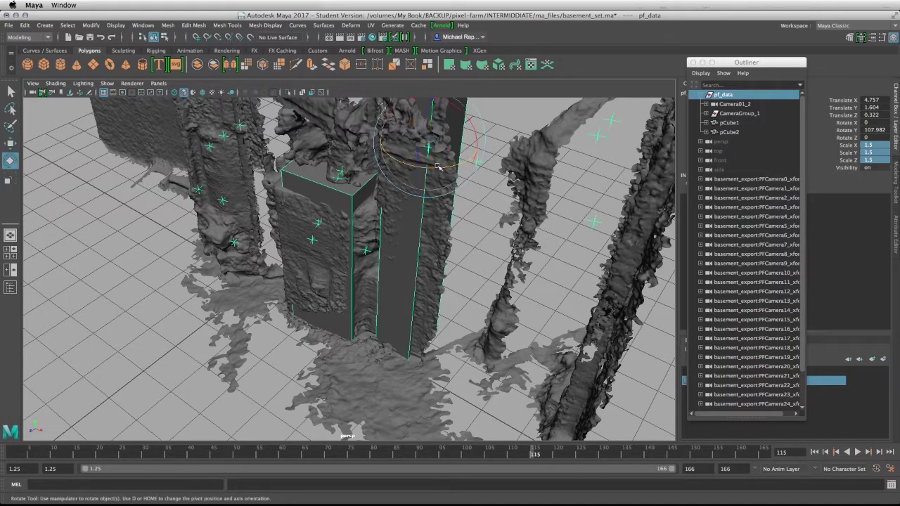
left_click_drag(440, 167, 443, 169)
- Set pf_data scale to 1.3 on all axes, lower it along Y and shift it along X
key("r")
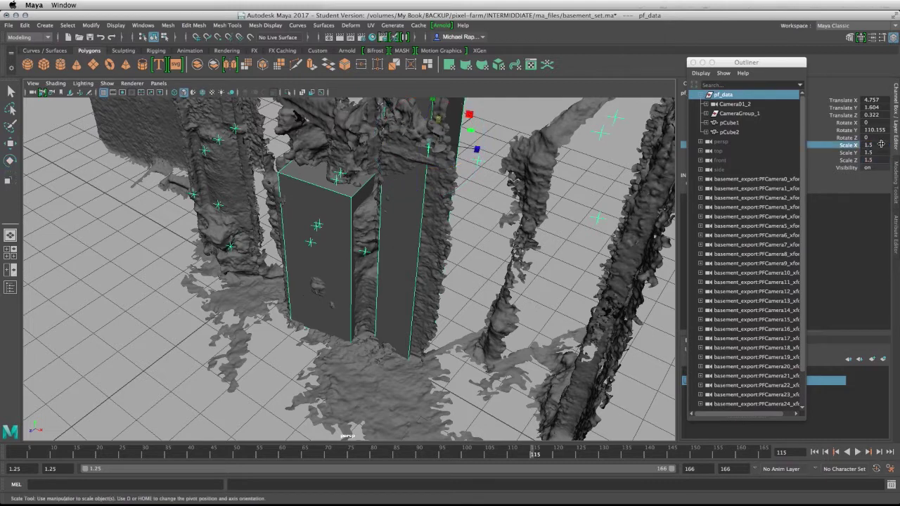
left_click(881, 146)
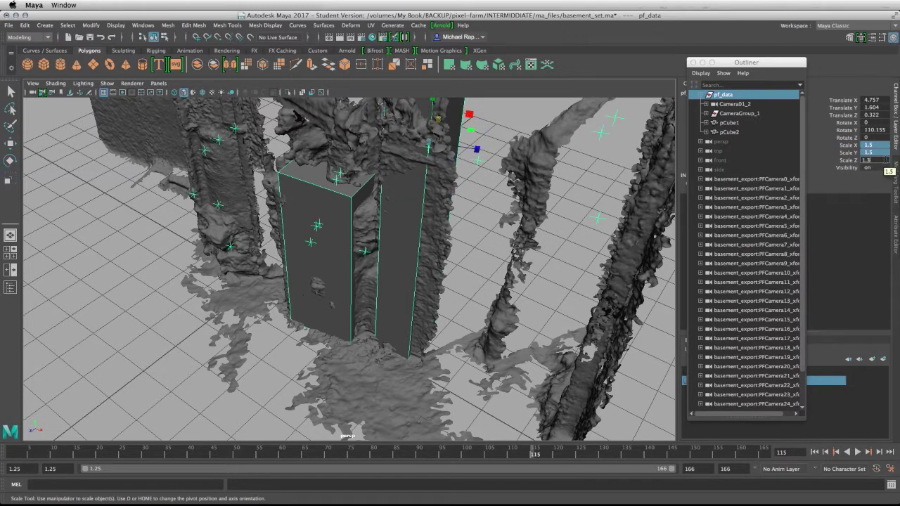
key("Return")
key("w")
middle_click_drag(350, 171, 465, 181)
left_click_drag(475, 185, 457, 191)
scroll(359, 198, "down", 6)
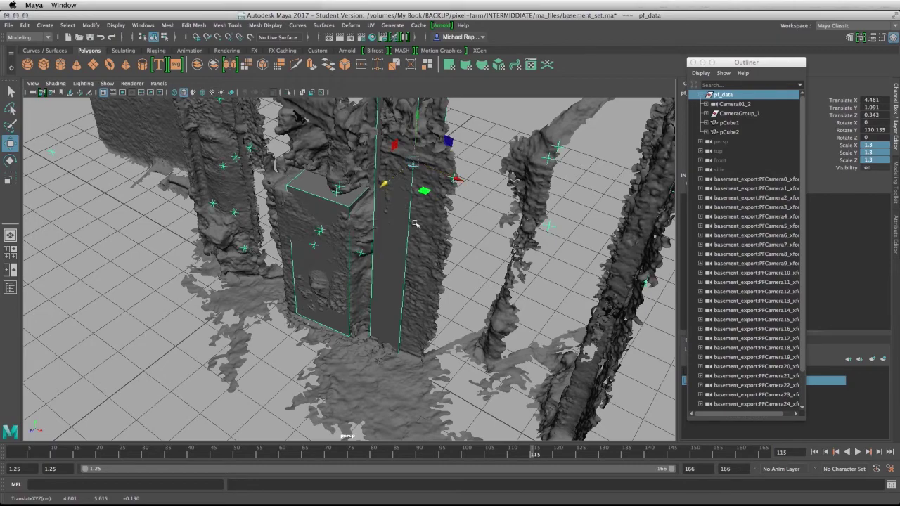
left_click_drag(338, 232, 433, 303, "alt")
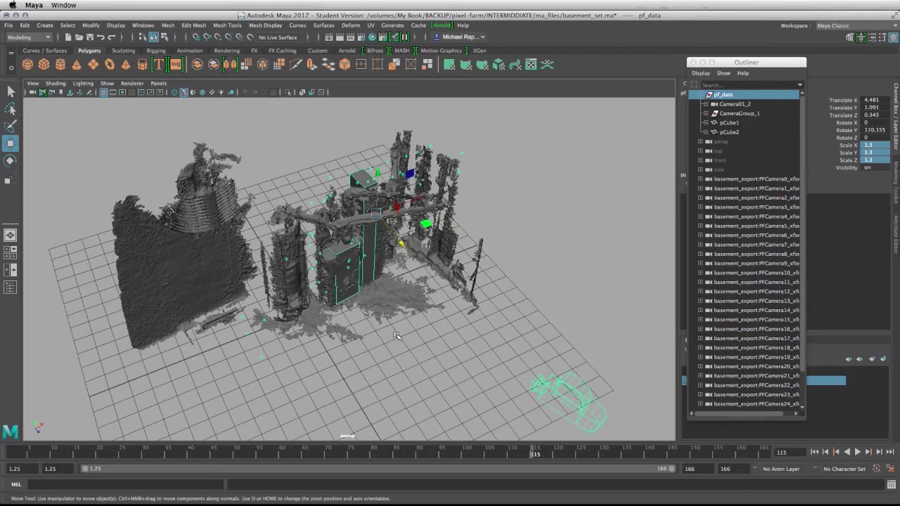
left_click_drag(396, 336, 440, 310, "alt")
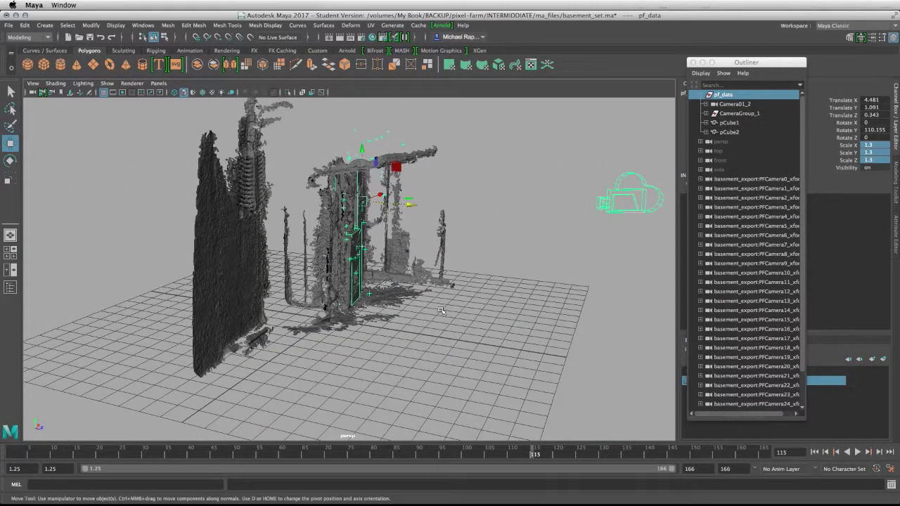